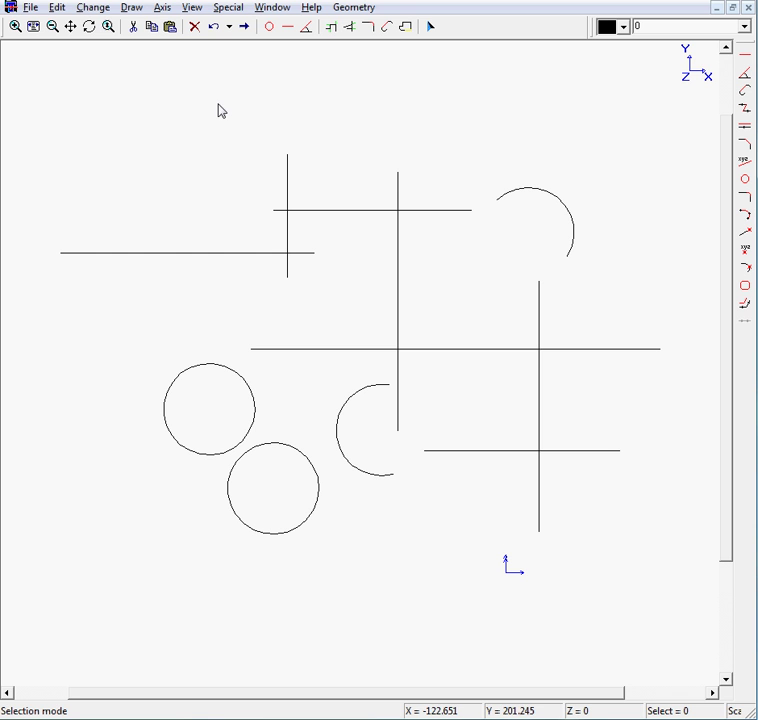
Select the lowest horizontal line and the vertical line crossing it, reverse both selection directions, and clear the selection
click(595, 451)
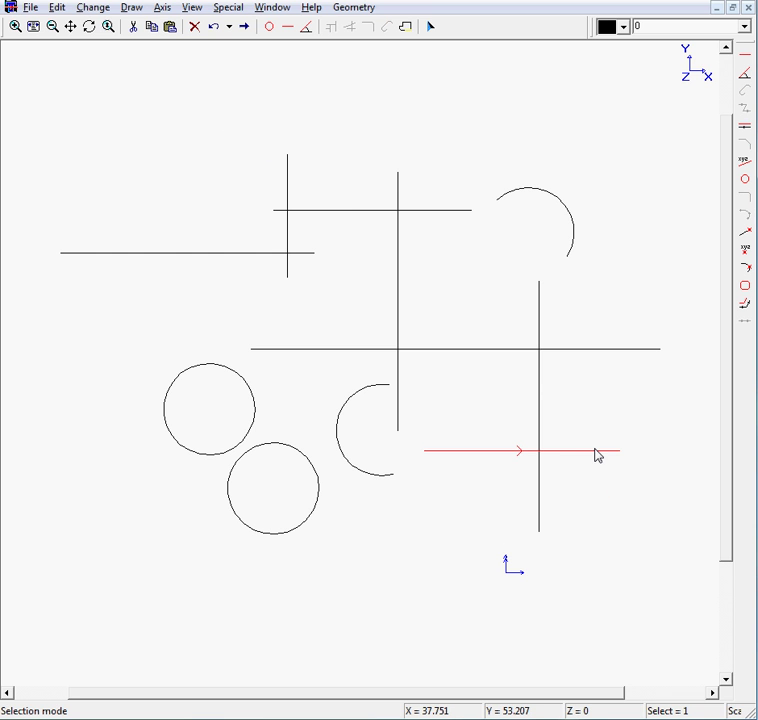
click(452, 457)
click(544, 299)
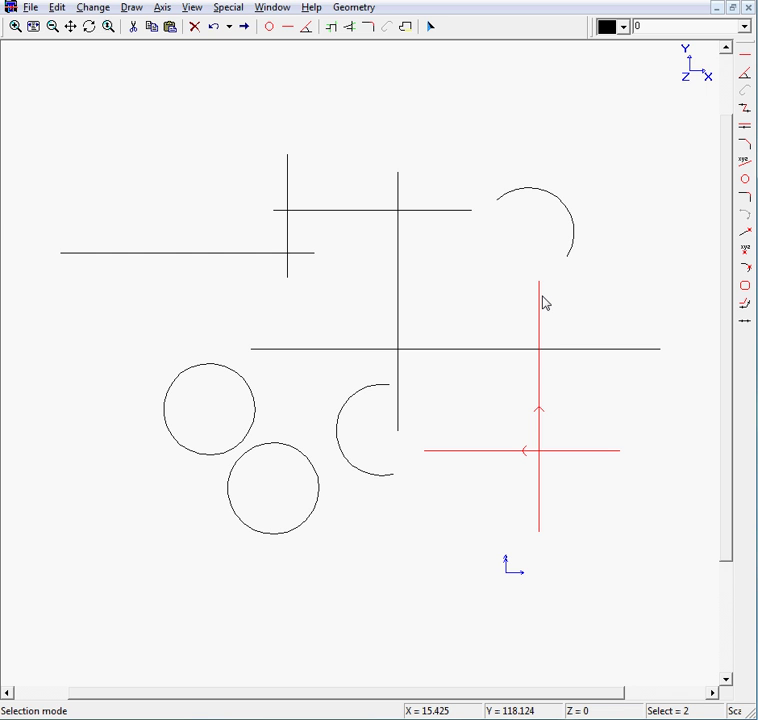
mouse_move(543, 300)
click(538, 529)
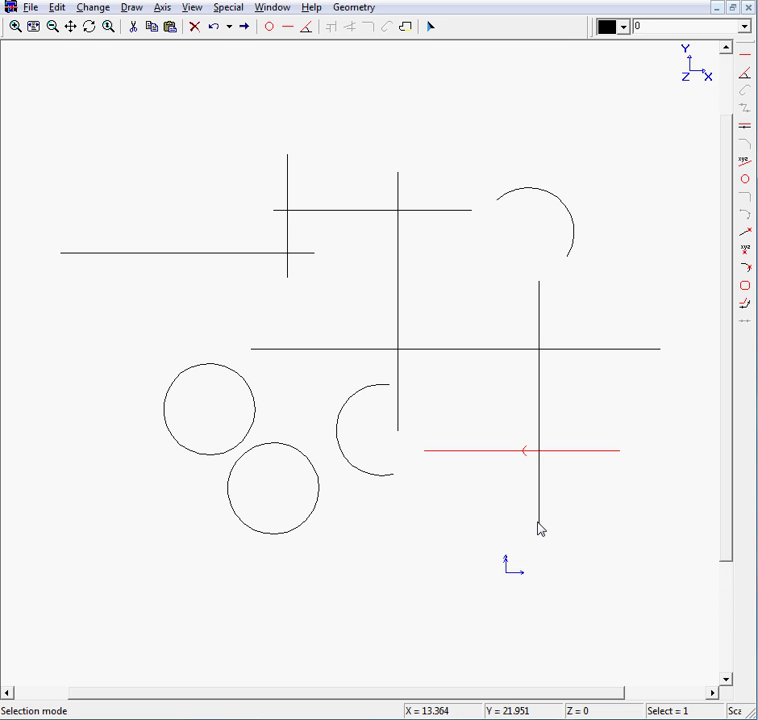
click(540, 529)
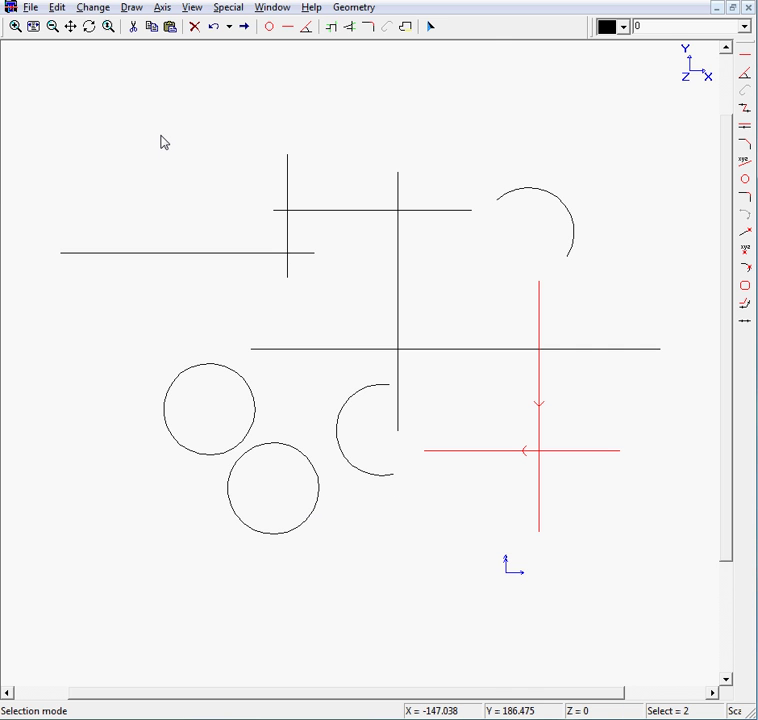
key(Escape)
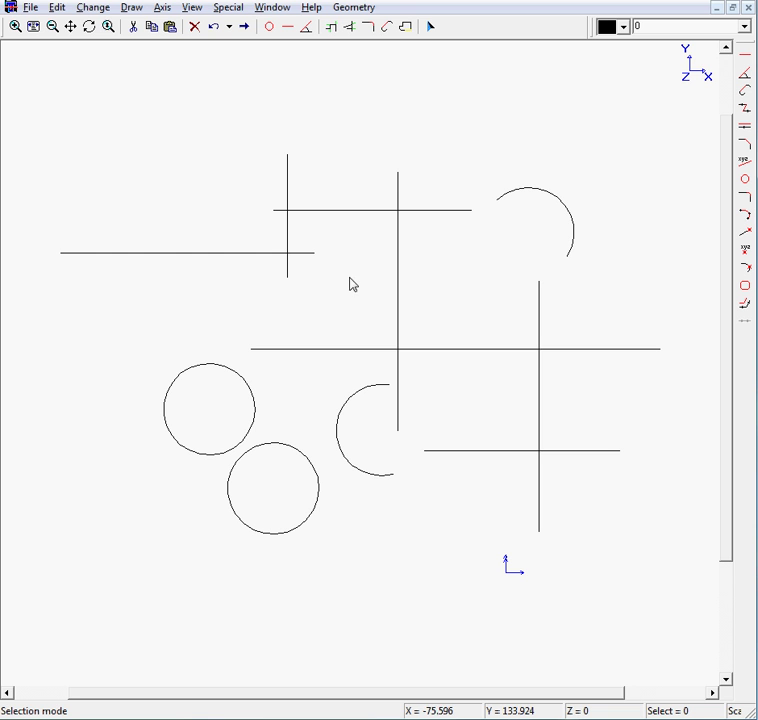
Trim the lower horizontal, right vertical, long horizontal and middle vertical lines into a stepped chain ending upward, and undo the trim
click(472, 451)
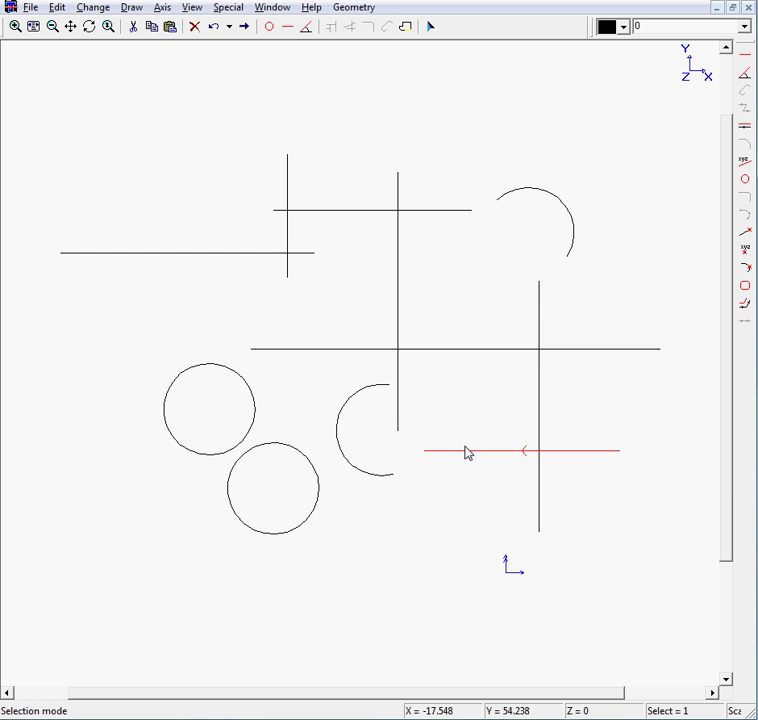
click(537, 297)
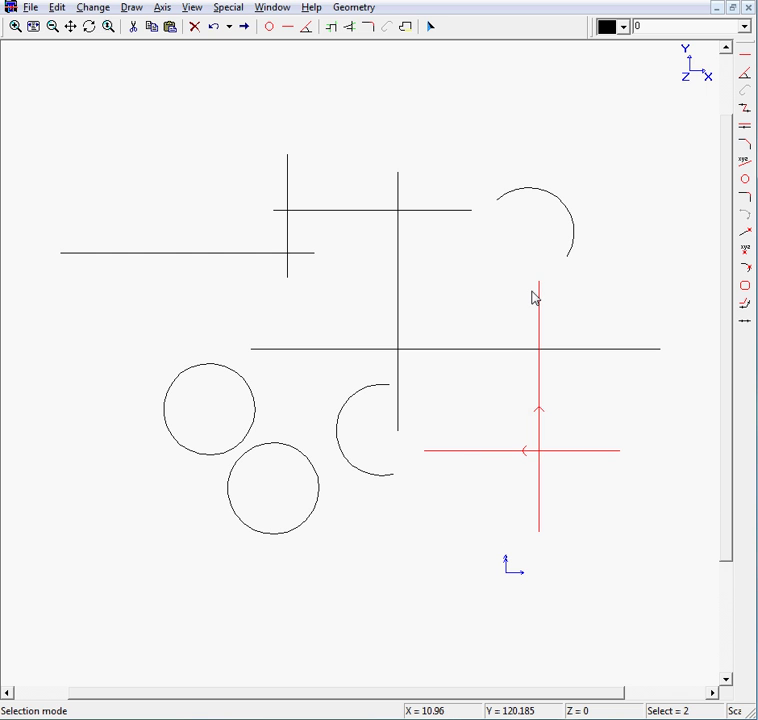
click(317, 350)
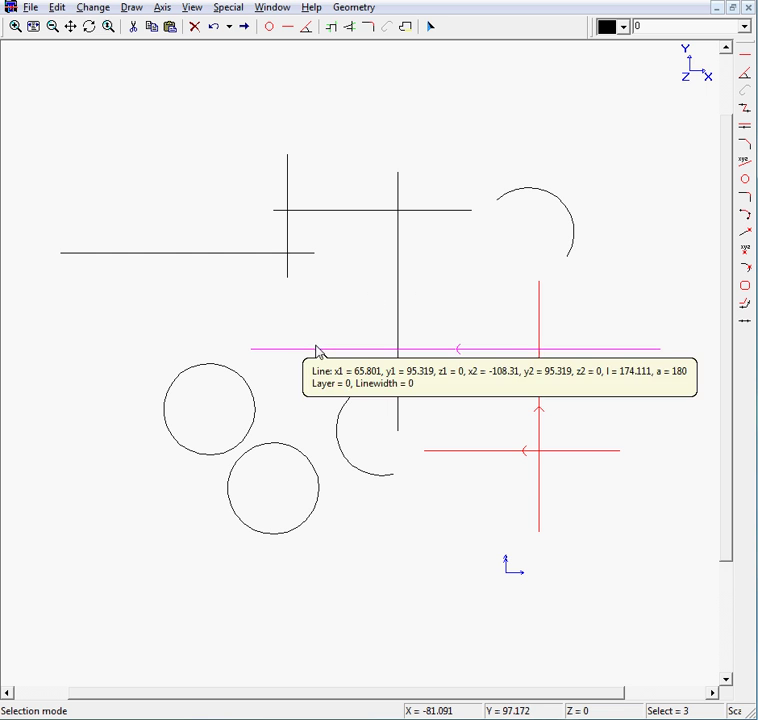
click(405, 182)
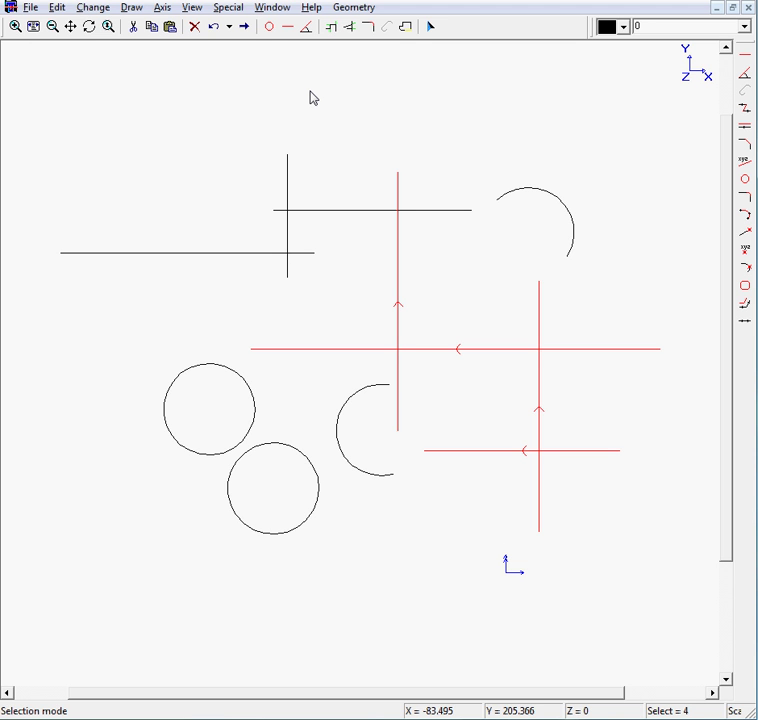
click(334, 33)
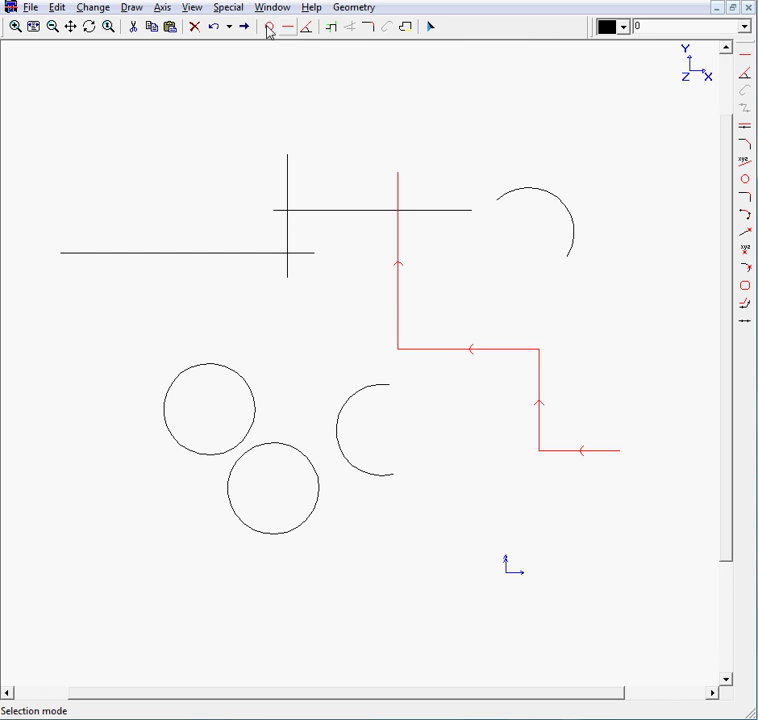
click(217, 29)
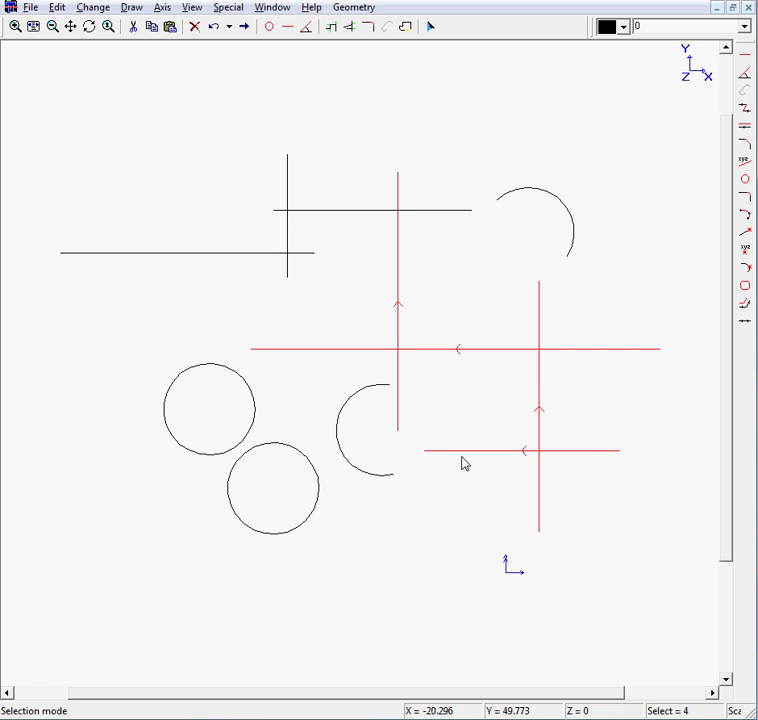
Reverse the middle vertical line's direction to downward, trim the four-line chain again, undo the trim, and clear the selection
mouse_move(538, 389)
mouse_move(436, 361)
click(400, 428)
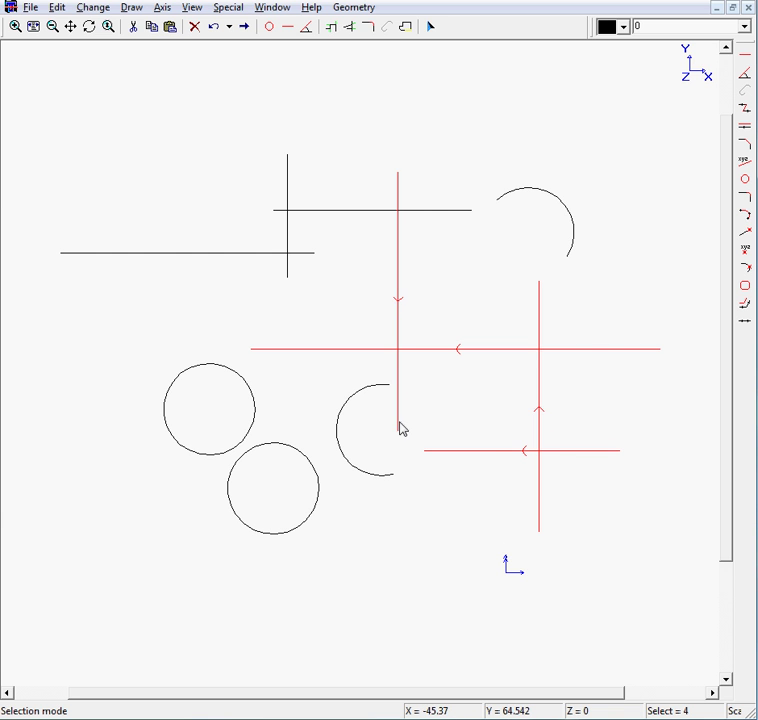
click(330, 28)
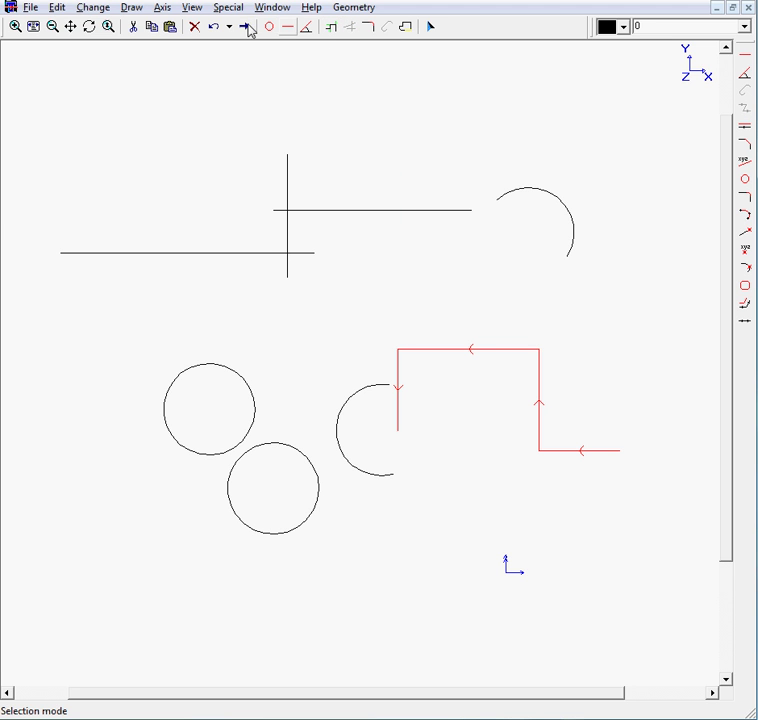
click(214, 27)
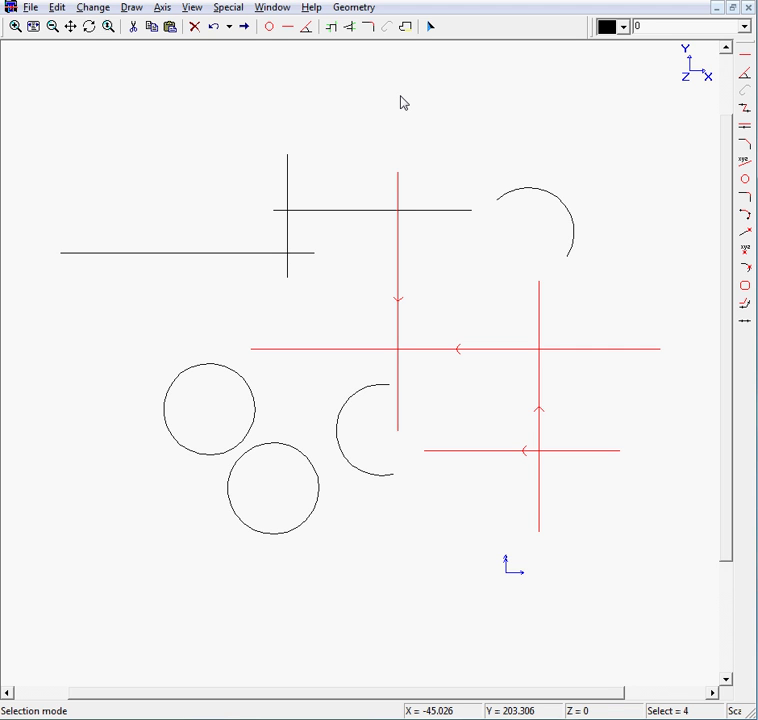
key(Escape)
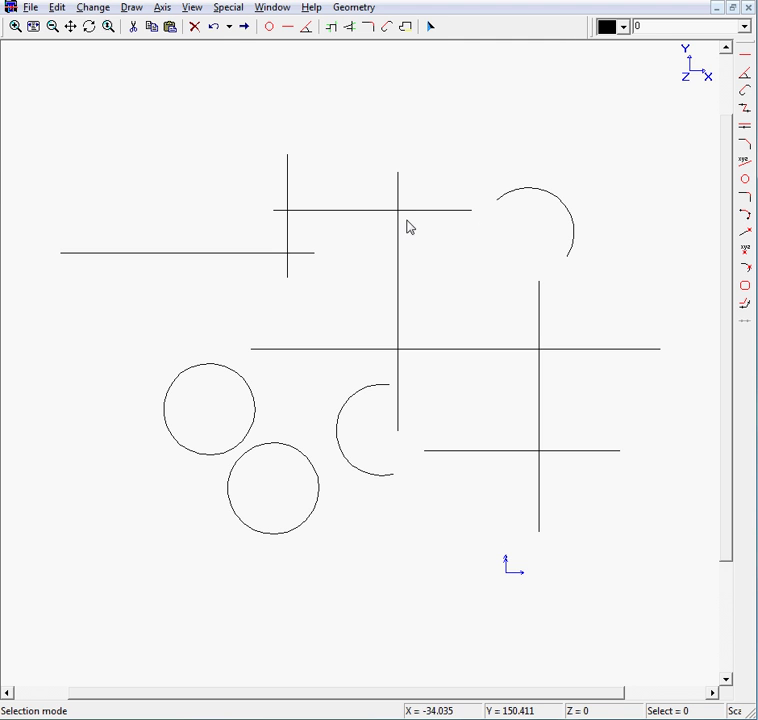
Apply a radius 3 arc fillet from the upper horizontal line heading left to the middle vertical line heading down, and undo it
click(336, 213)
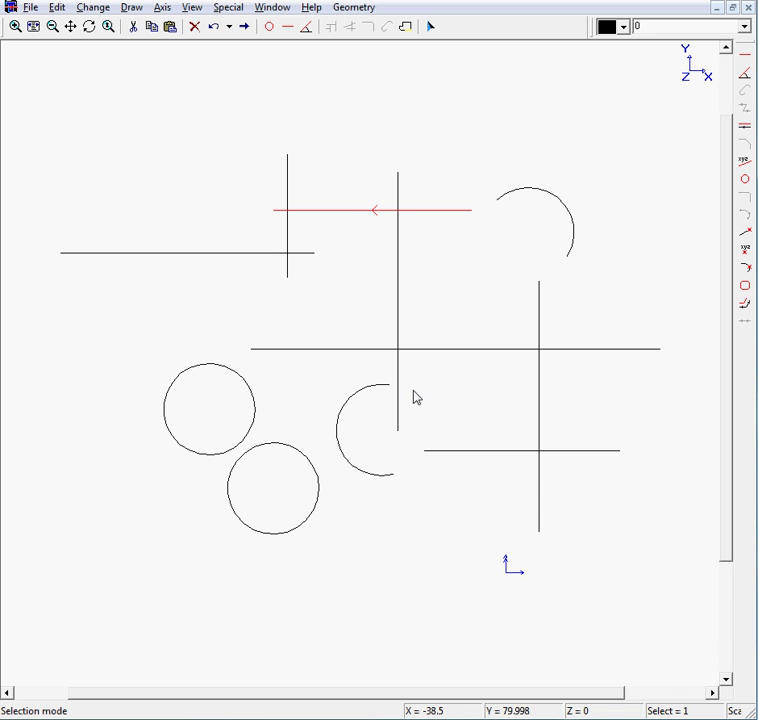
mouse_move(412, 403)
click(403, 411)
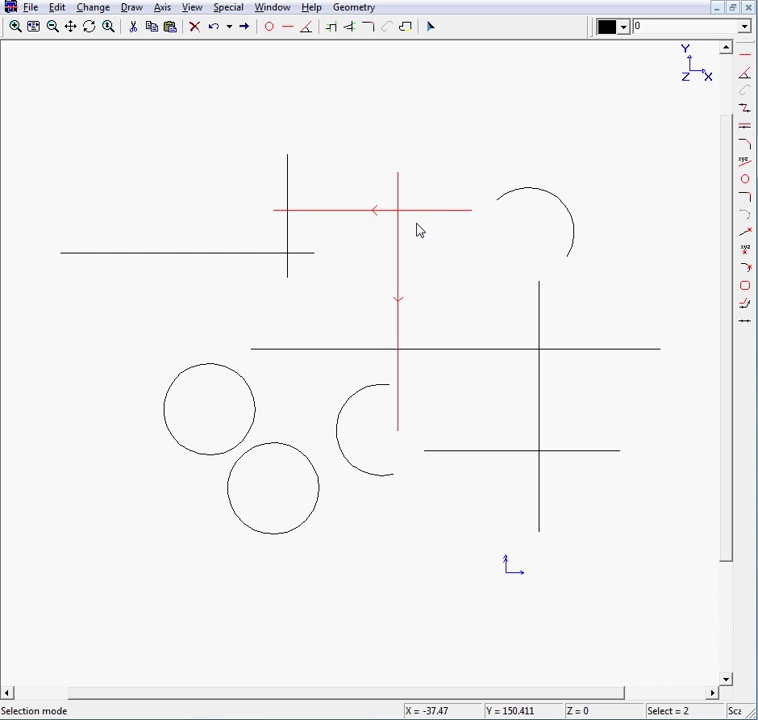
click(370, 30)
drag(360, 22, 147, 81)
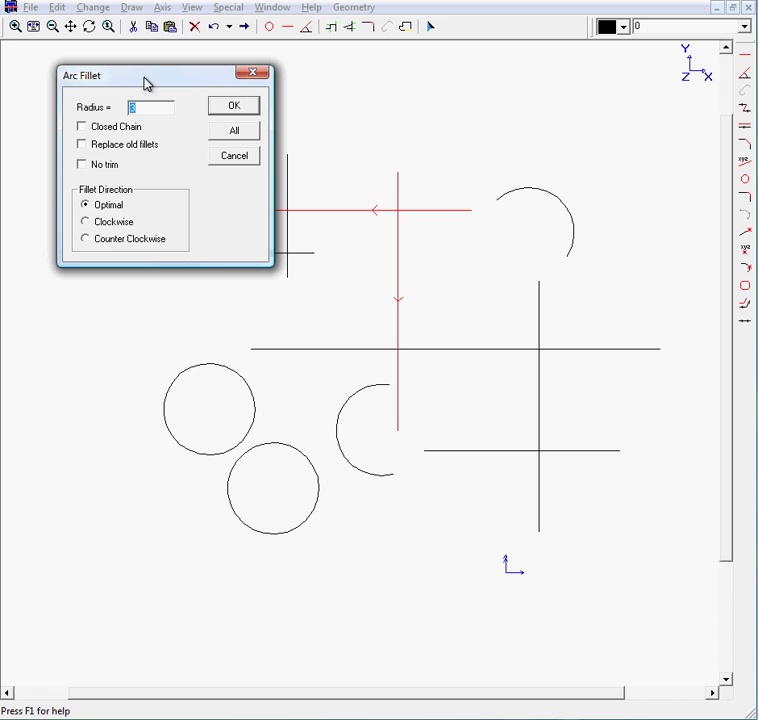
click(234, 108)
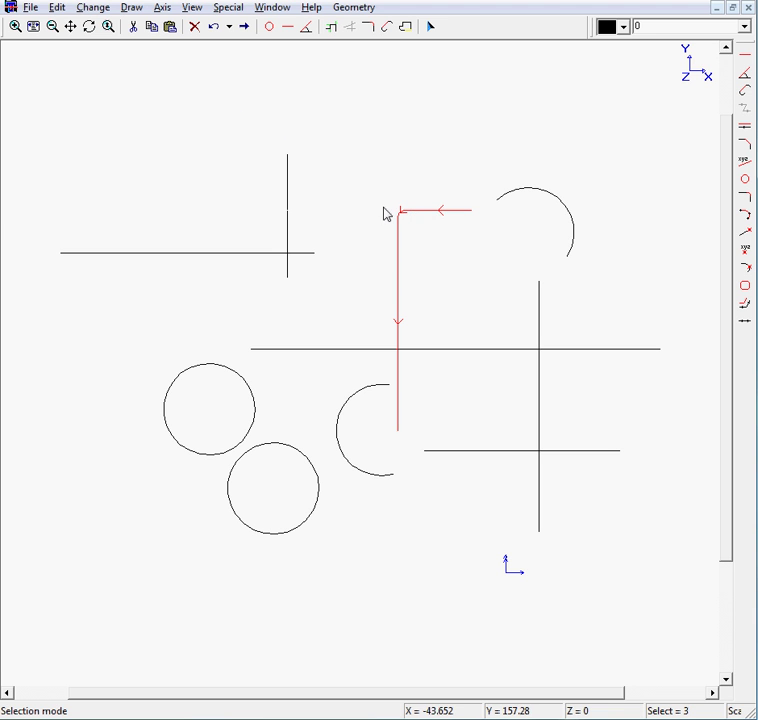
click(214, 28)
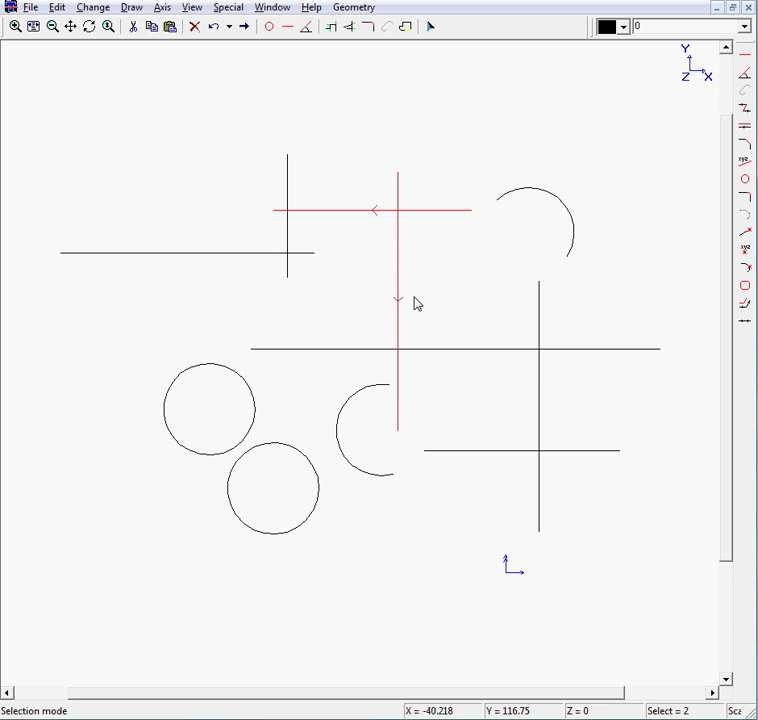
Try a sharp corner trim and a radius 3 arc fillet on the two selected lines, undo each, and clear the selection
click(332, 28)
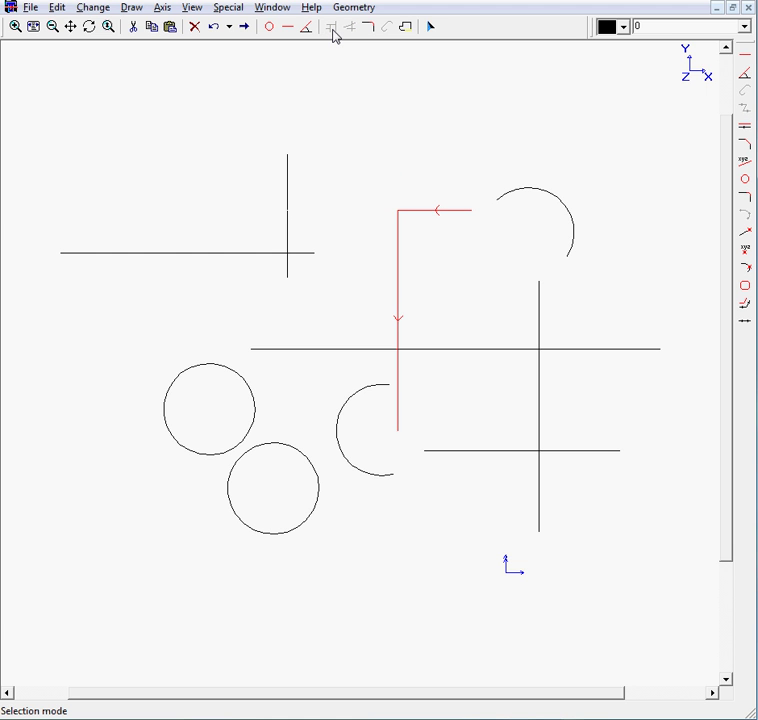
click(216, 28)
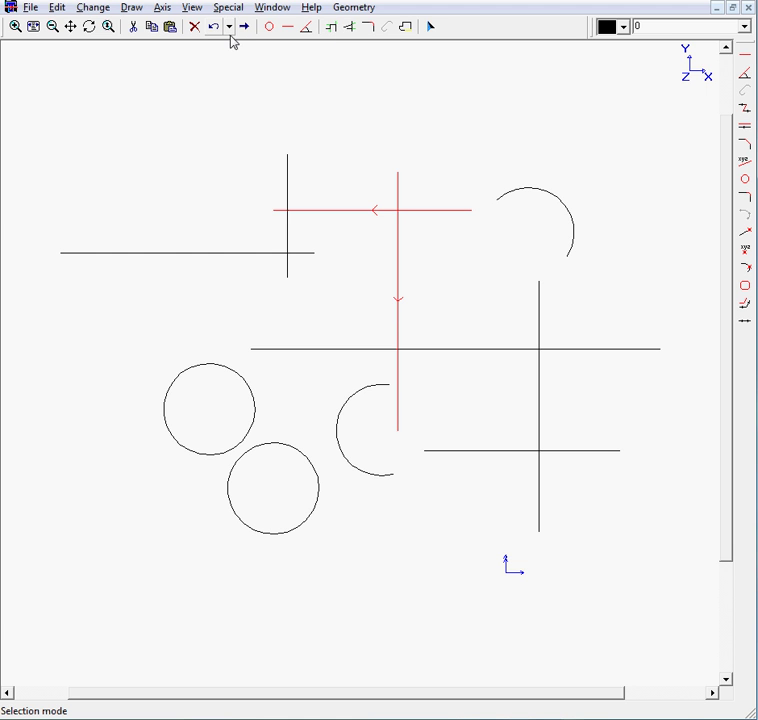
click(368, 28)
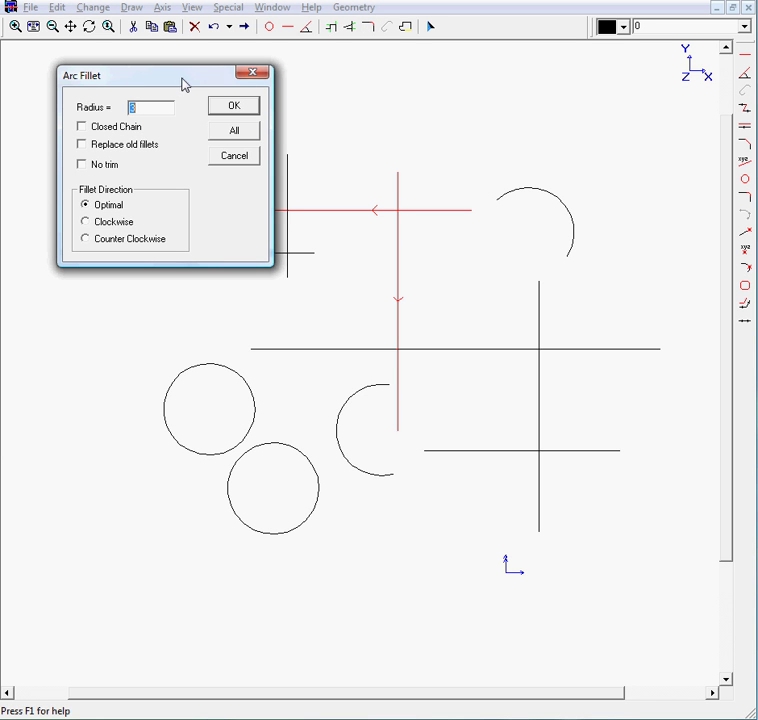
click(224, 111)
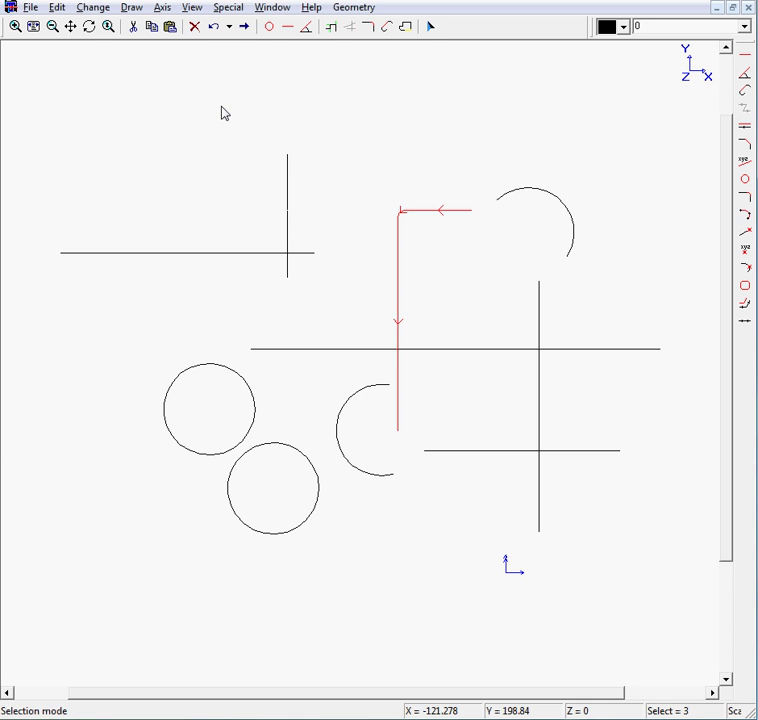
click(212, 28)
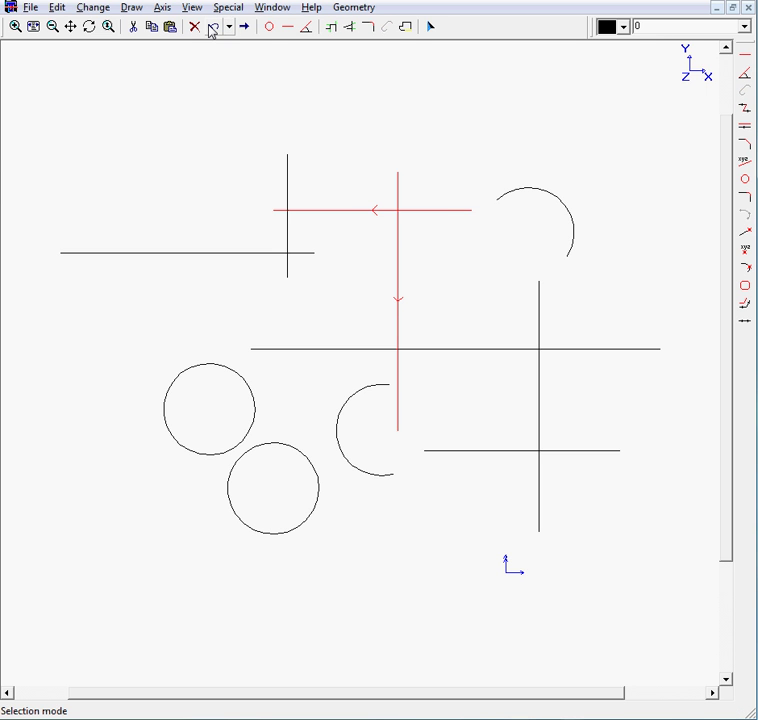
click(304, 128)
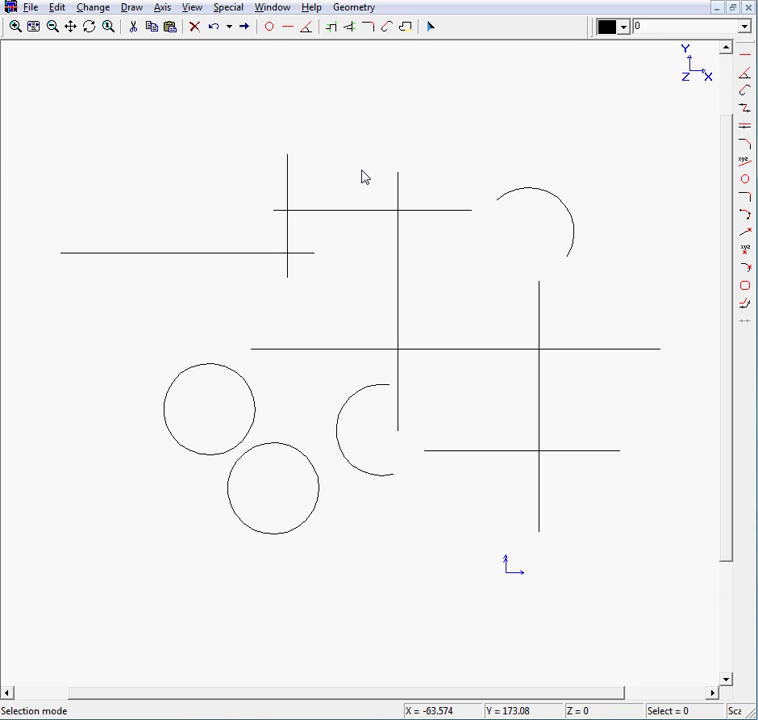
Fillet with radius 3 from the middle vertical line heading down to the upper horizontal line heading left, undo it, and clear the selection
click(399, 420)
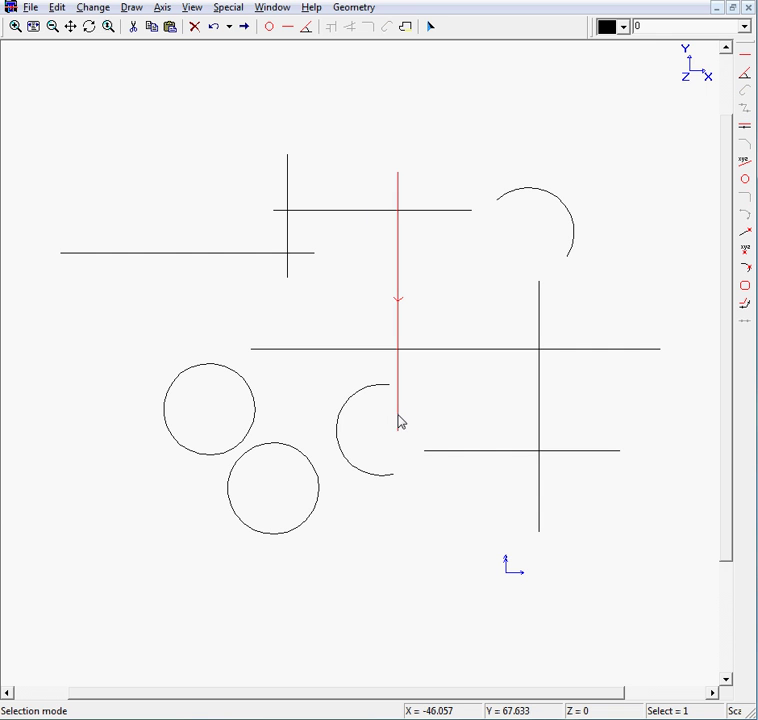
click(331, 211)
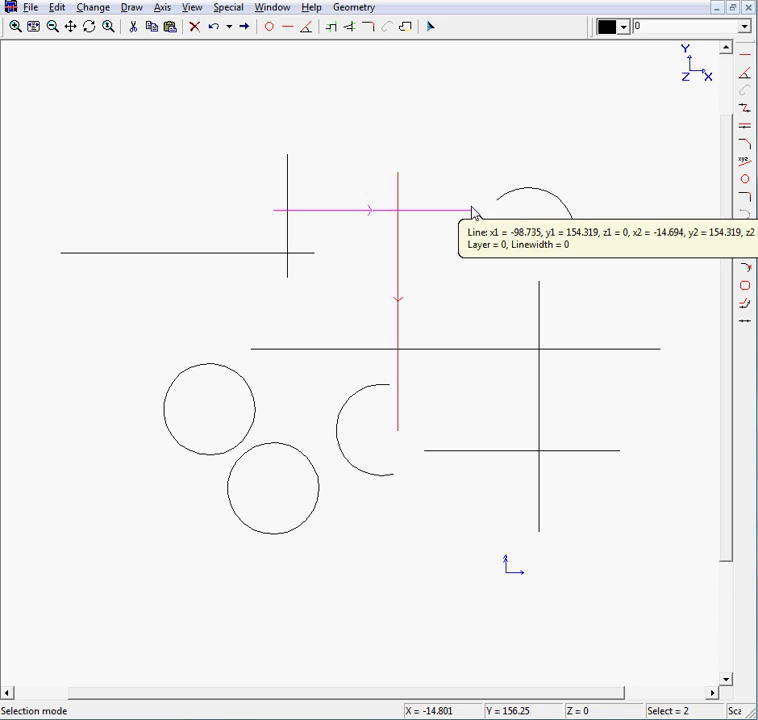
click(368, 28)
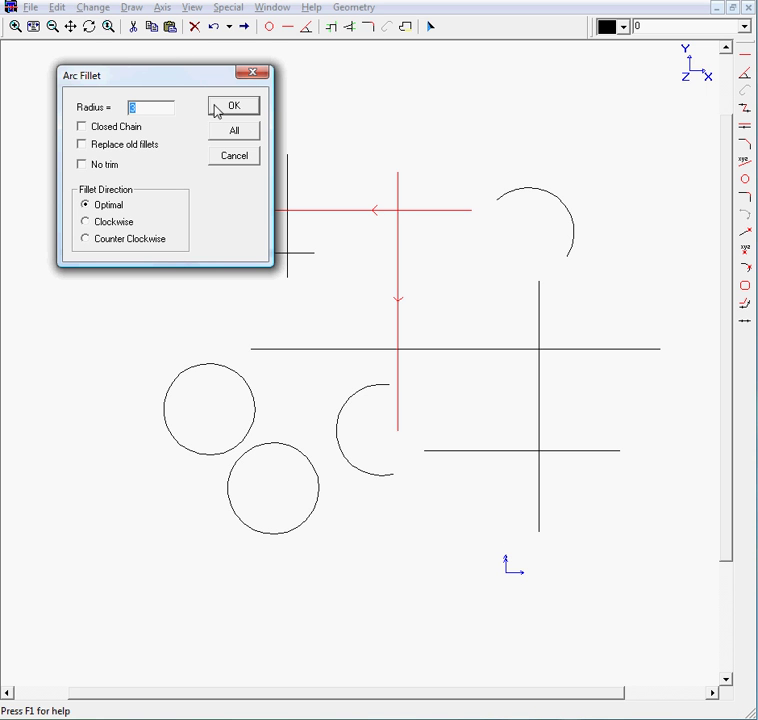
click(223, 106)
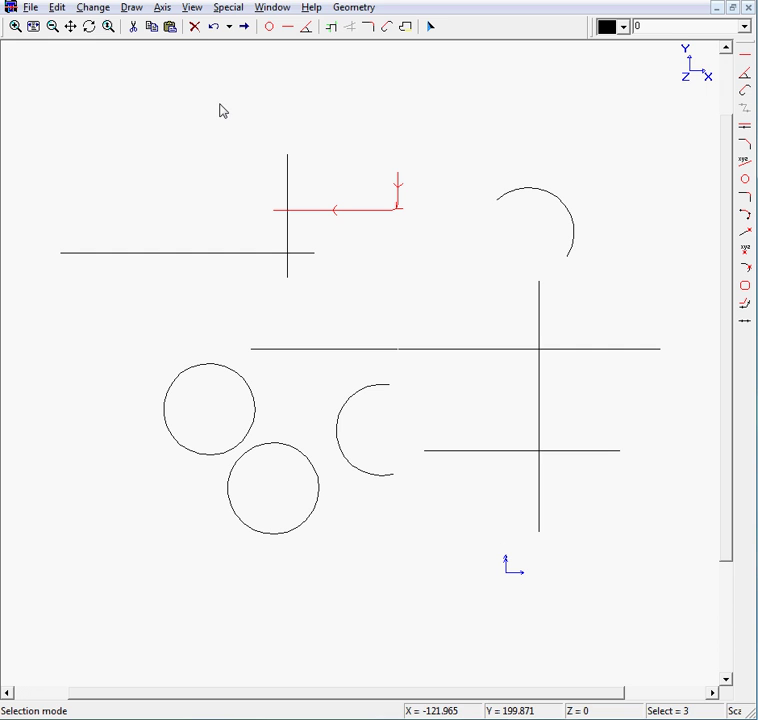
click(214, 29)
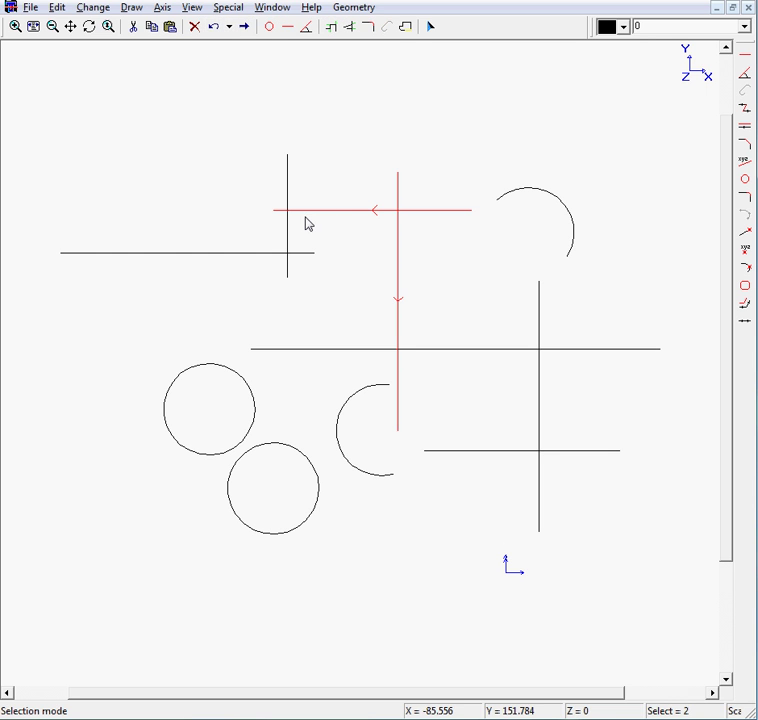
mouse_move(307, 222)
key(Escape)
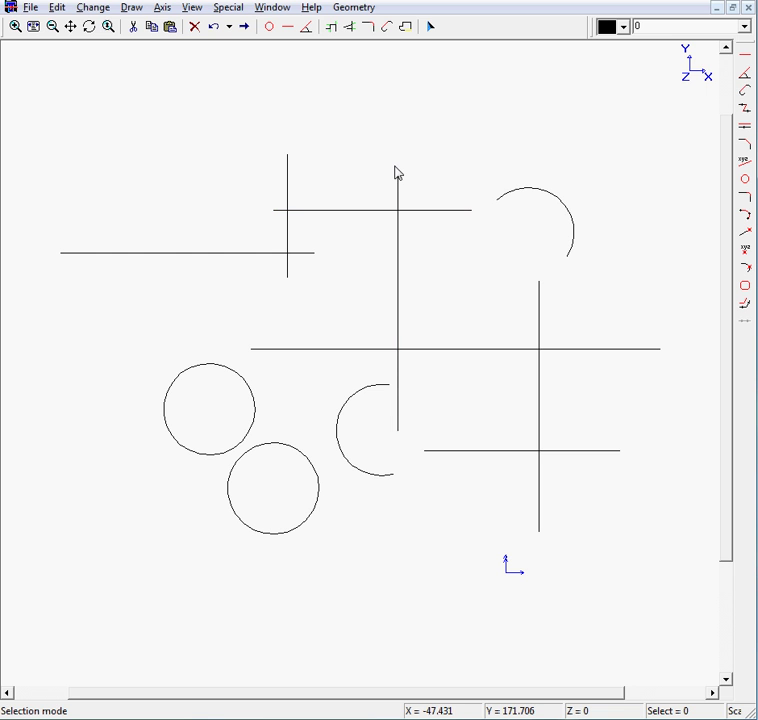
Fillet the four-line chain with radius 3, from the middle vertical line heading up to the far-left horizontal line, undo it, and clear the selection
click(397, 172)
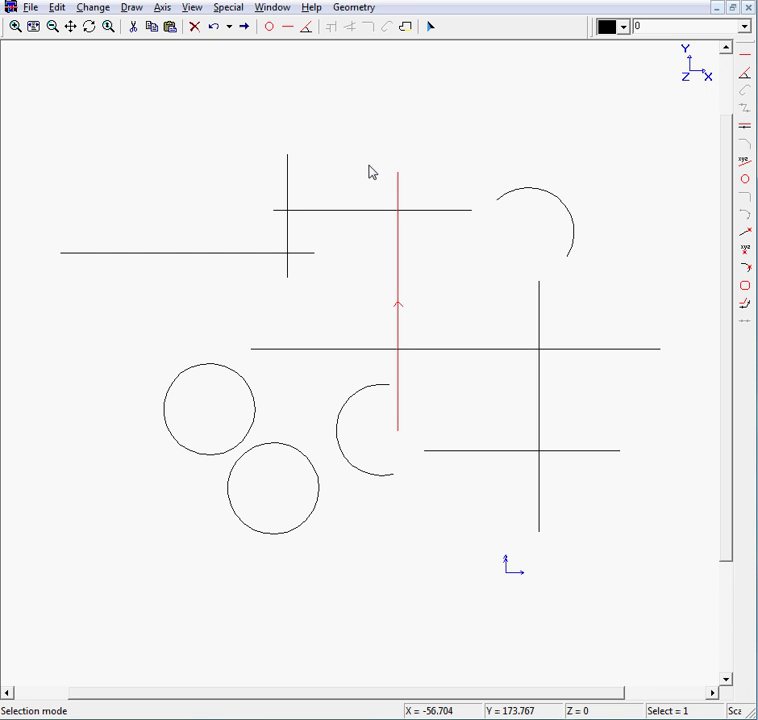
click(318, 211)
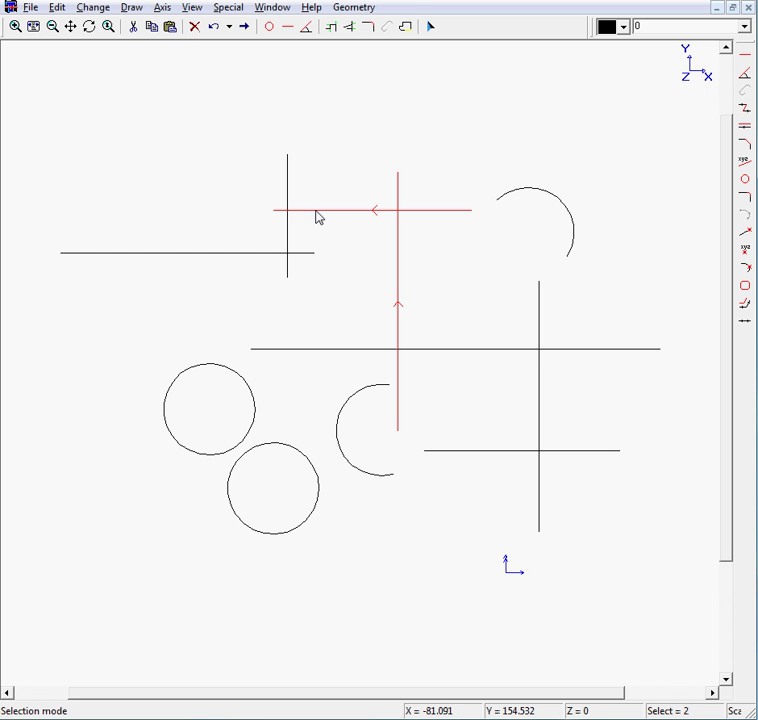
click(289, 283)
click(116, 253)
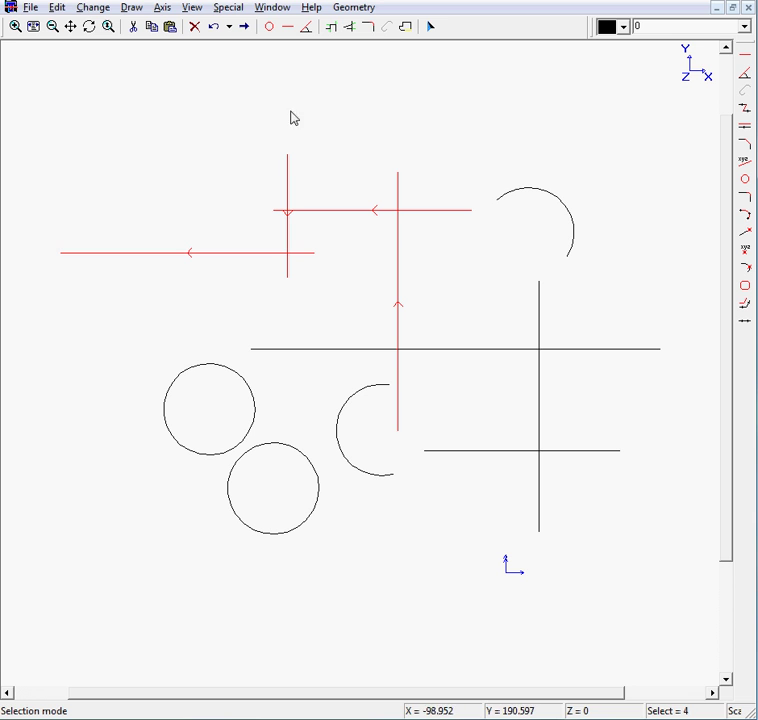
click(371, 30)
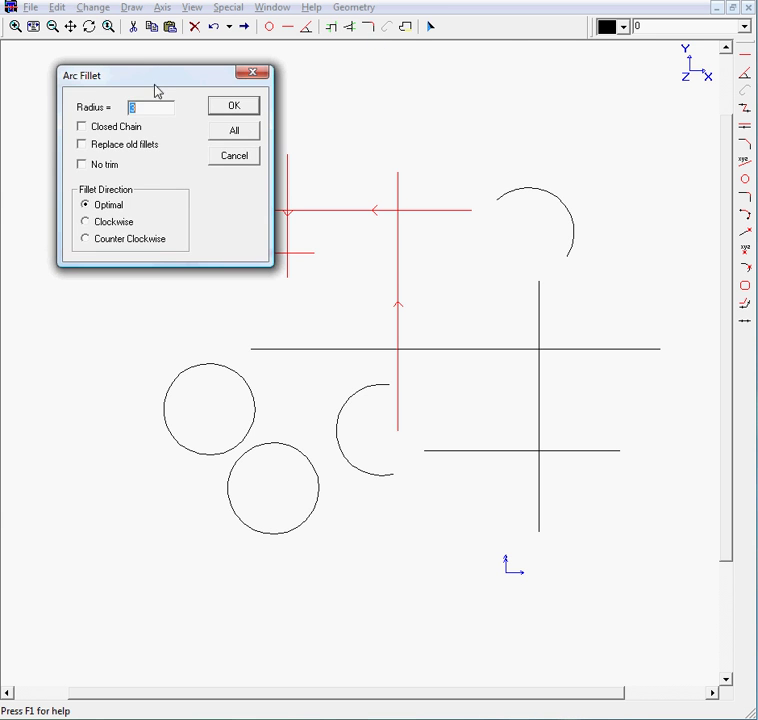
drag(154, 83, 570, 58)
click(603, 107)
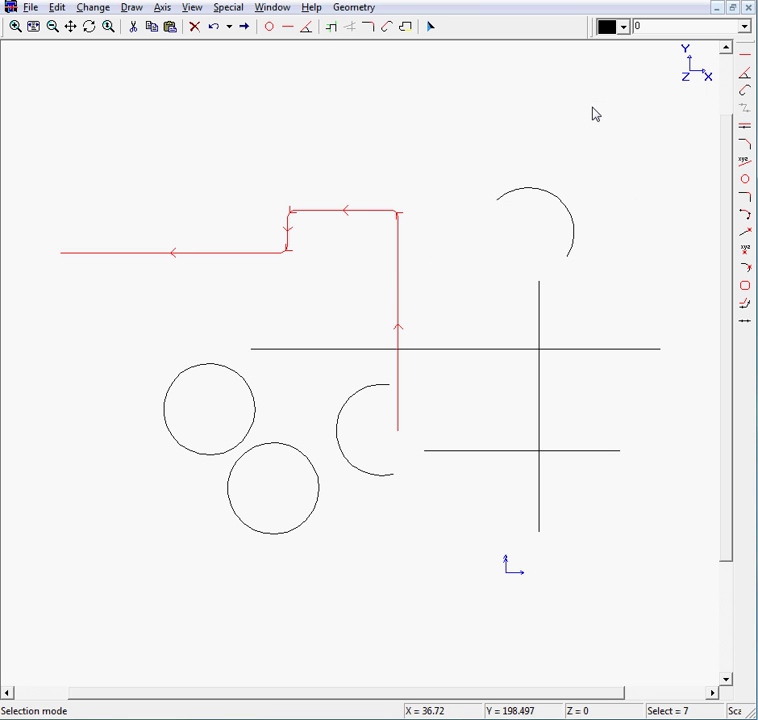
click(217, 31)
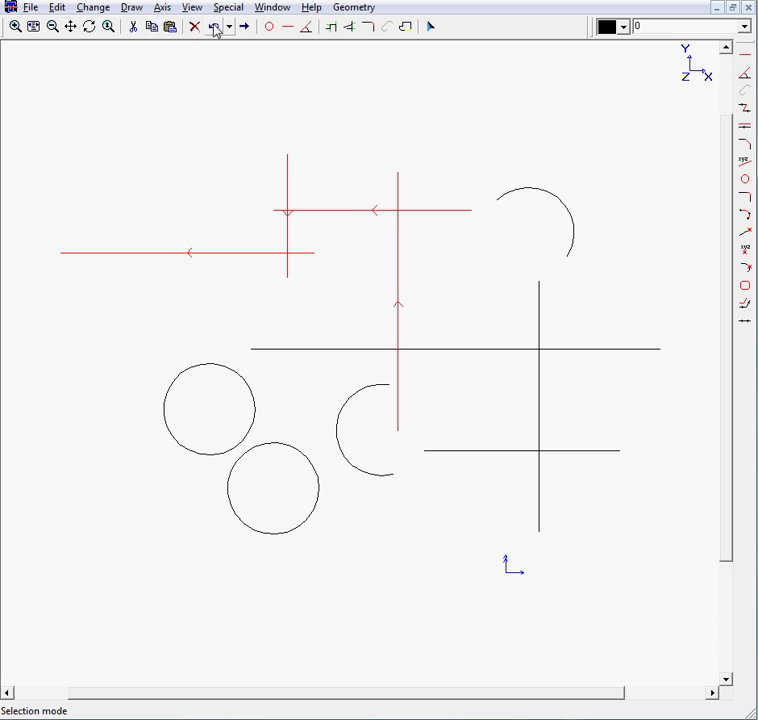
click(293, 88)
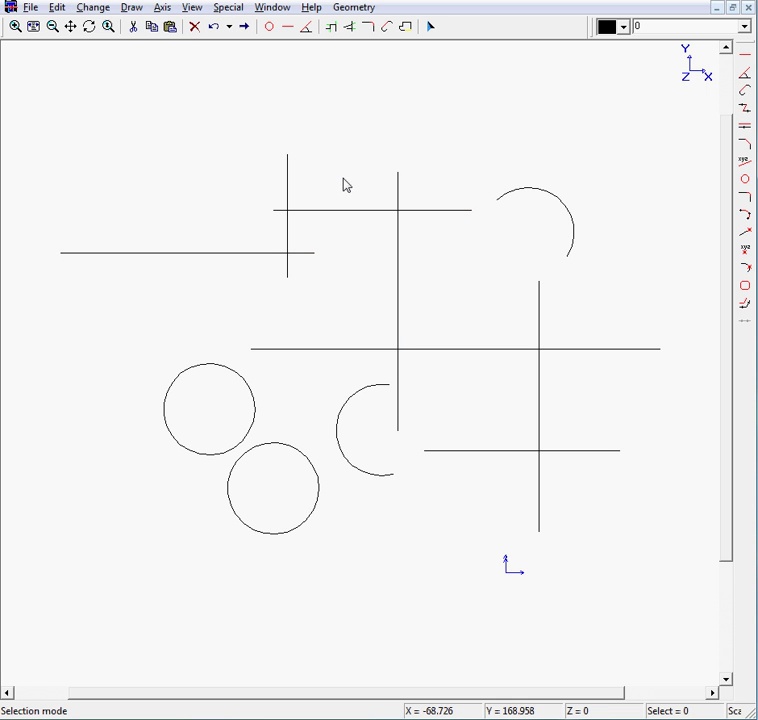
Apply a radius 3 arc fillet from the upper-right arc to the upper horizontal line heading left, undo it, and clear the selection
click(507, 200)
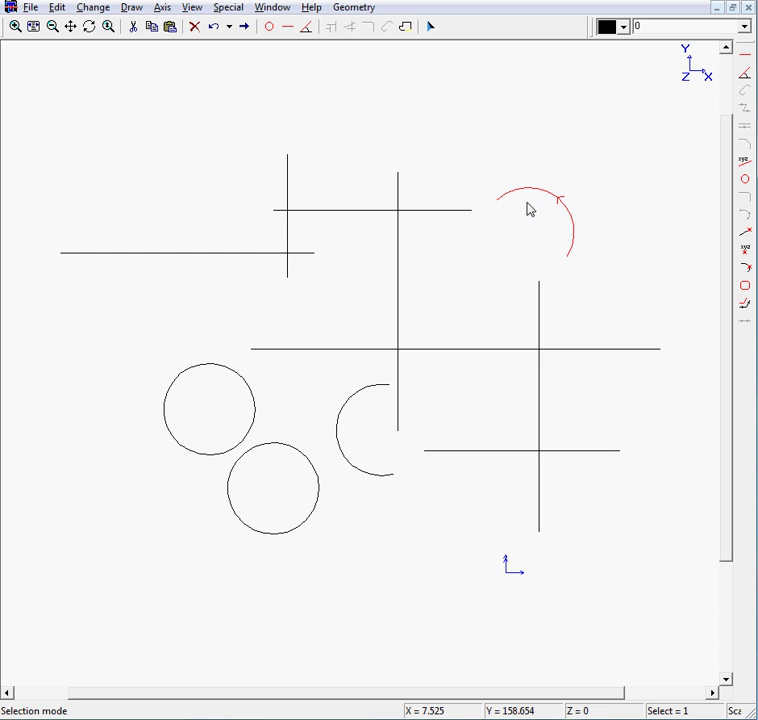
click(308, 210)
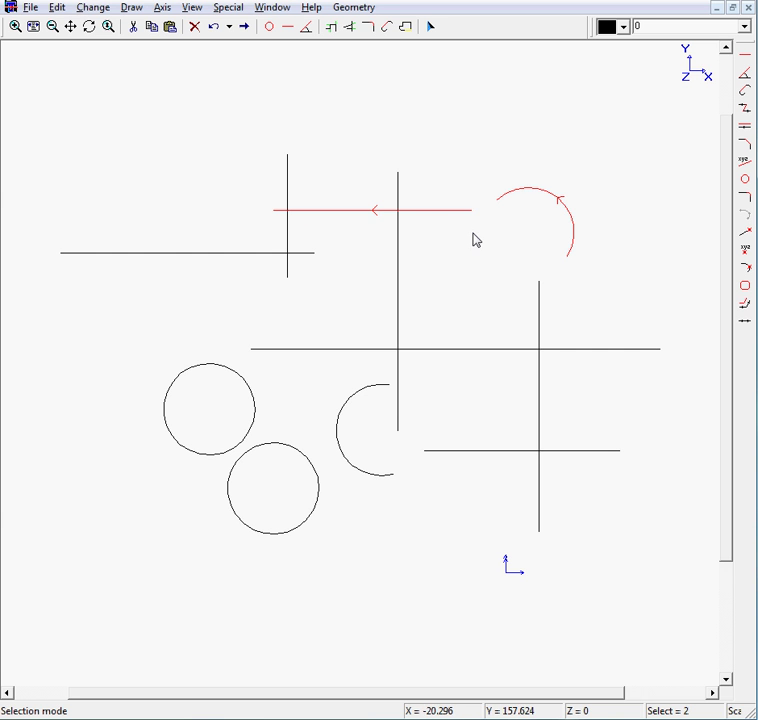
click(368, 28)
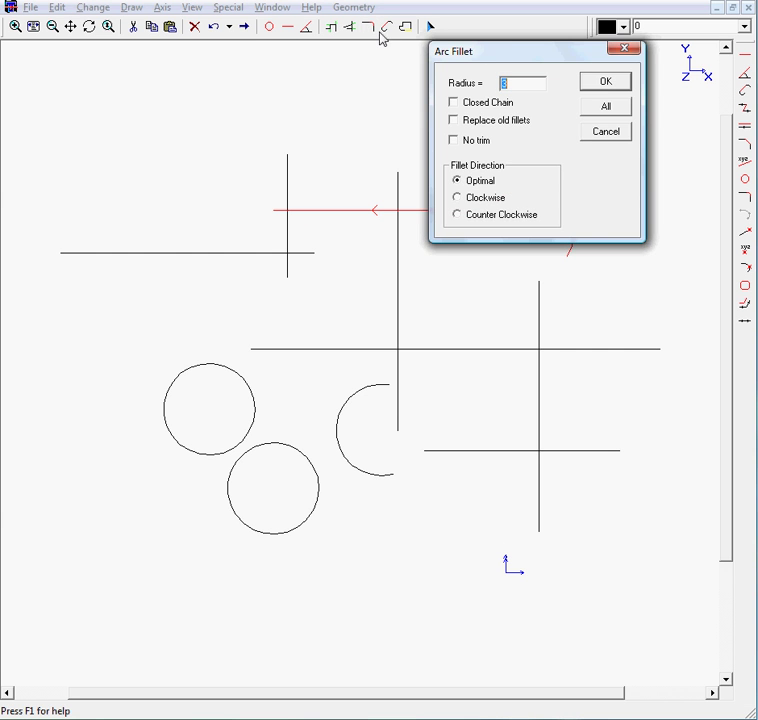
drag(496, 56, 130, 42)
click(238, 74)
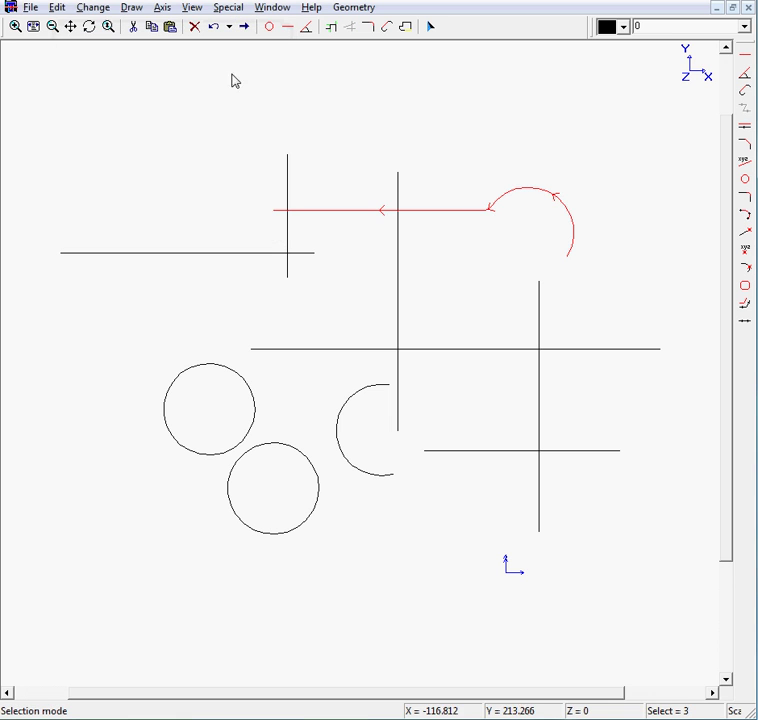
click(359, 112)
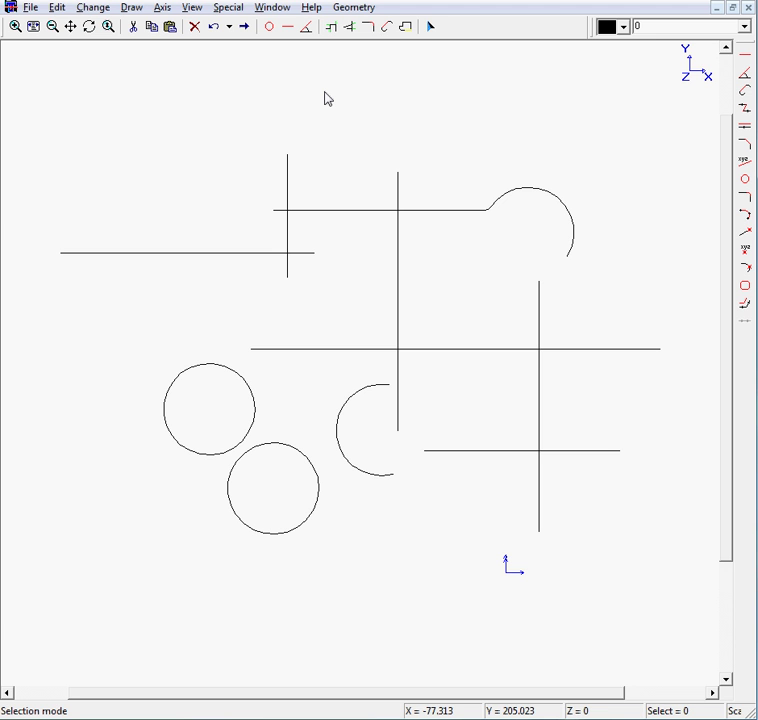
click(213, 28)
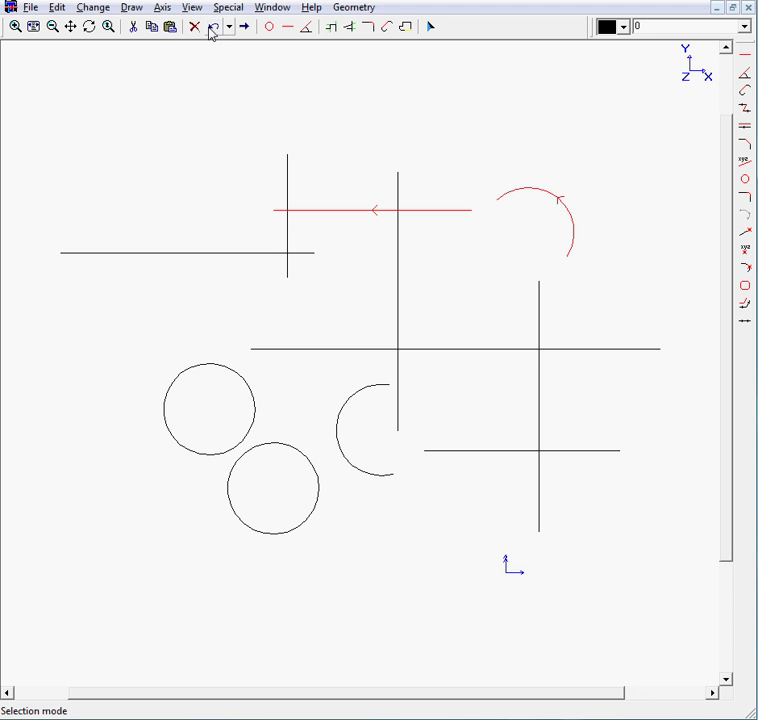
key(Escape)
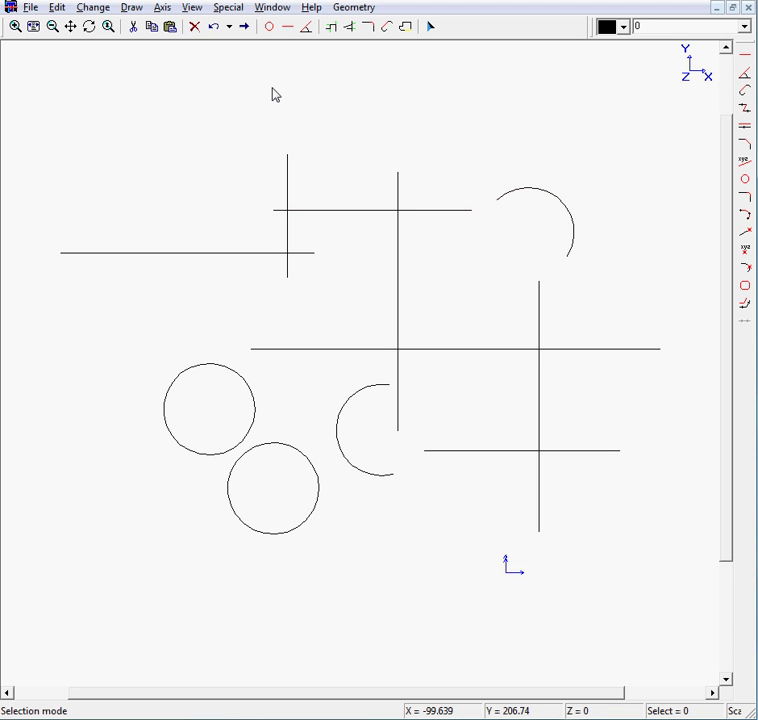